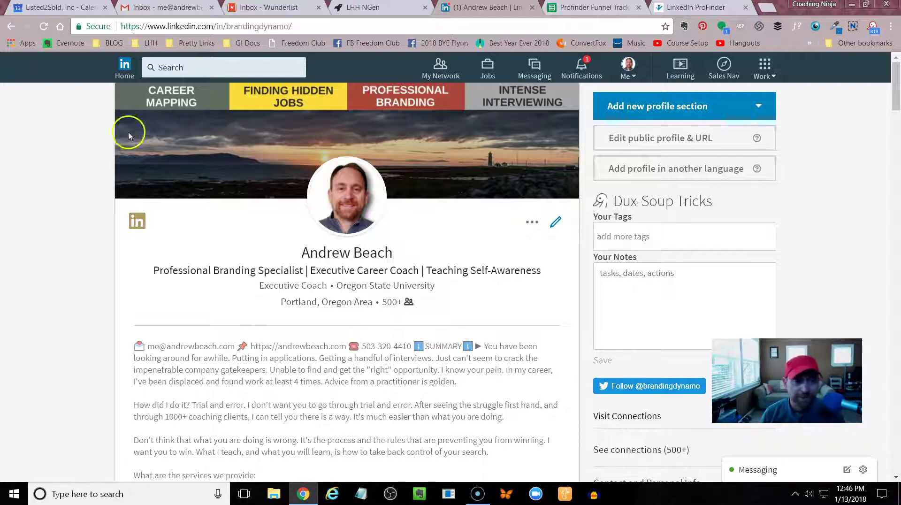
Step: Search 'first tech' and open the First Tech Federal Credit Union company page
{"action": "left_click", "coordinate": [192, 67]}
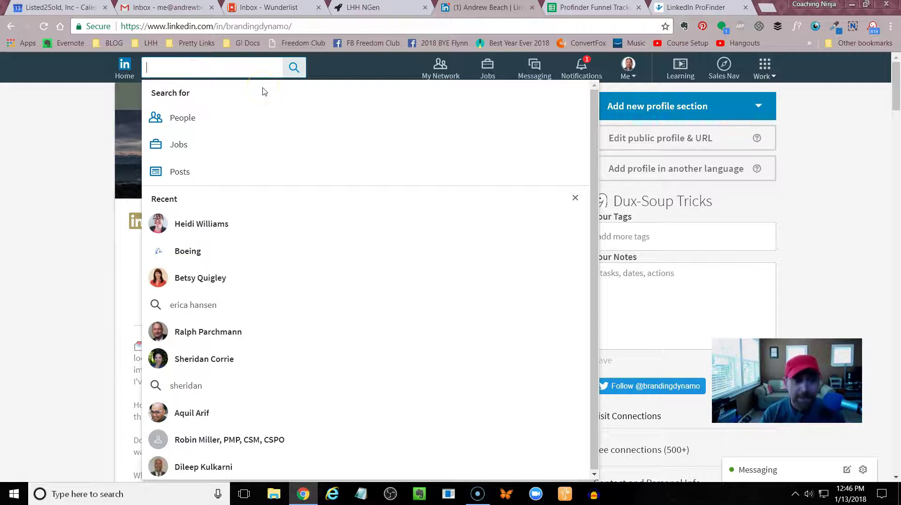
{"action": "type", "text": "fi"}
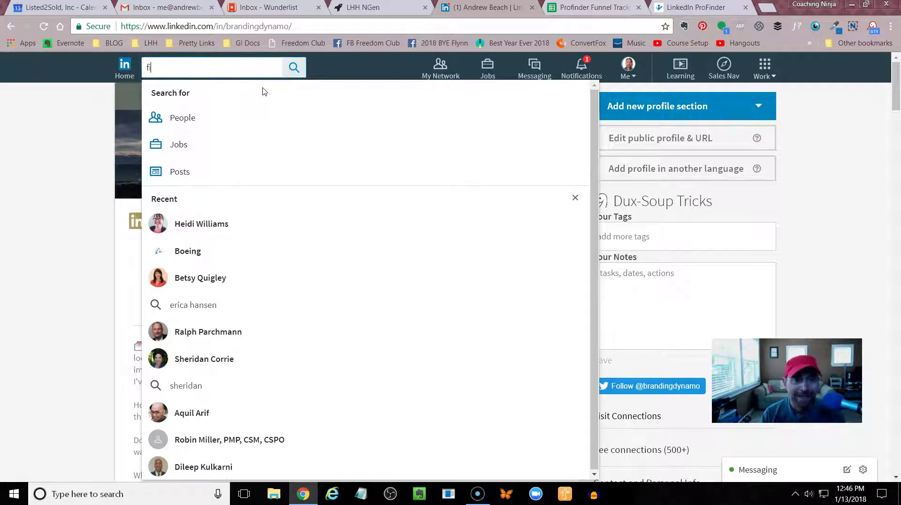
{"action": "type", "text": "rst tech"}
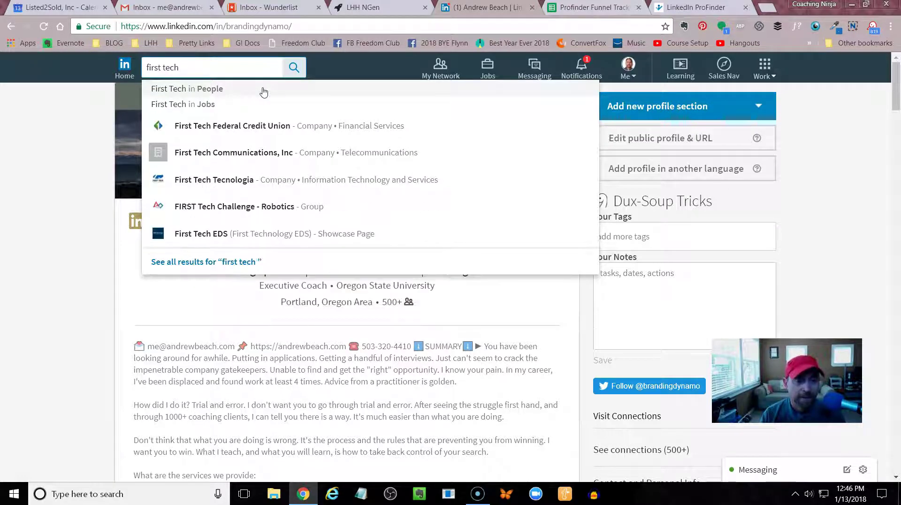
{"action": "left_click", "coordinate": [236, 127]}
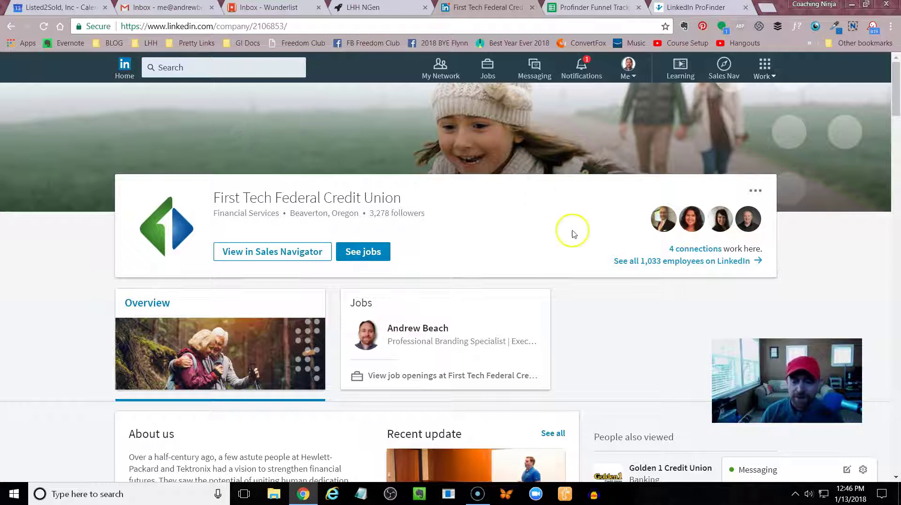
Step: List all 1,033 First Tech employees, with the 1st-degree filter ticked and then unticked
{"action": "left_click", "coordinate": [650, 262]}
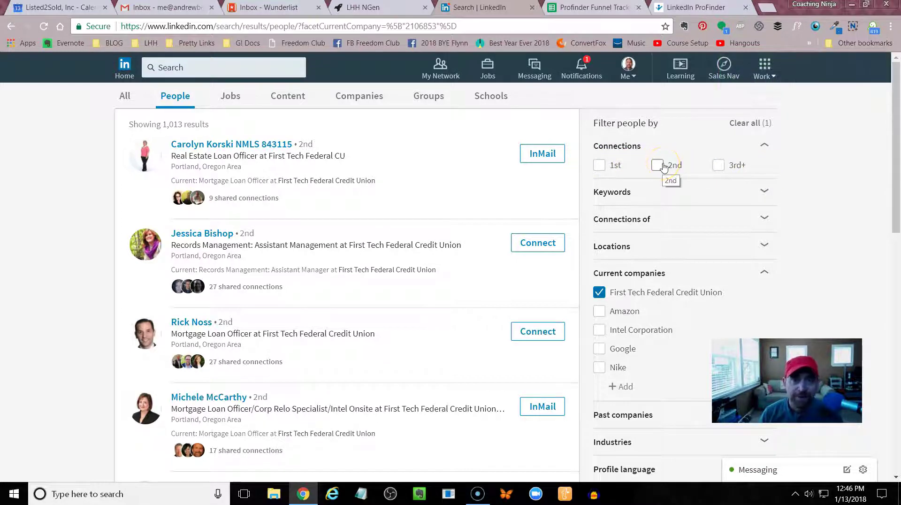
{"action": "left_click", "coordinate": [598, 166]}
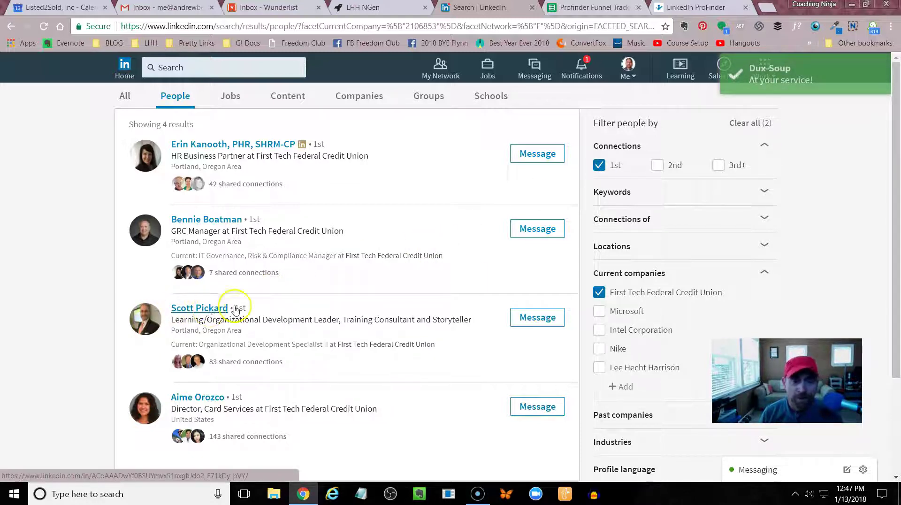
{"action": "left_click", "coordinate": [598, 165]}
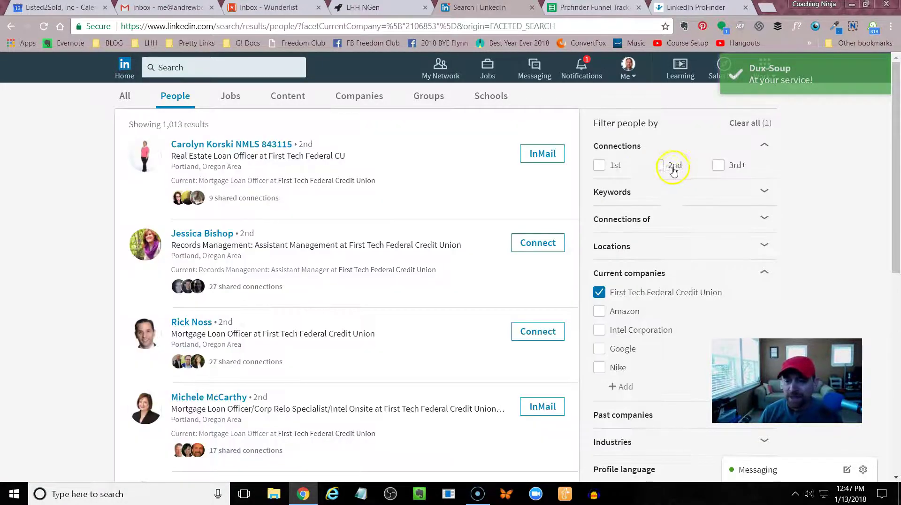
Step: Limit results to 2nd-degree connections and show the Keywords filter fields, with the title field left empty
{"action": "left_click", "coordinate": [668, 166]}
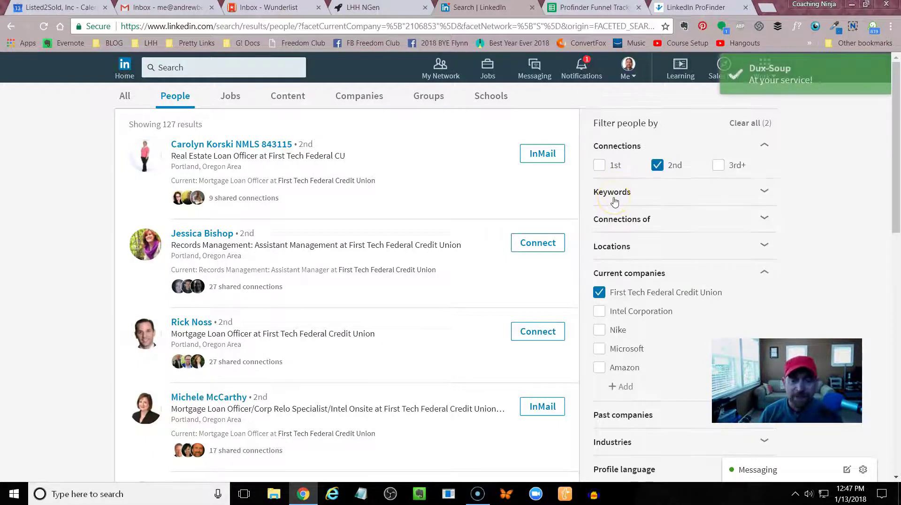
{"action": "left_click", "coordinate": [615, 201]}
{"action": "left_click", "coordinate": [613, 292]}
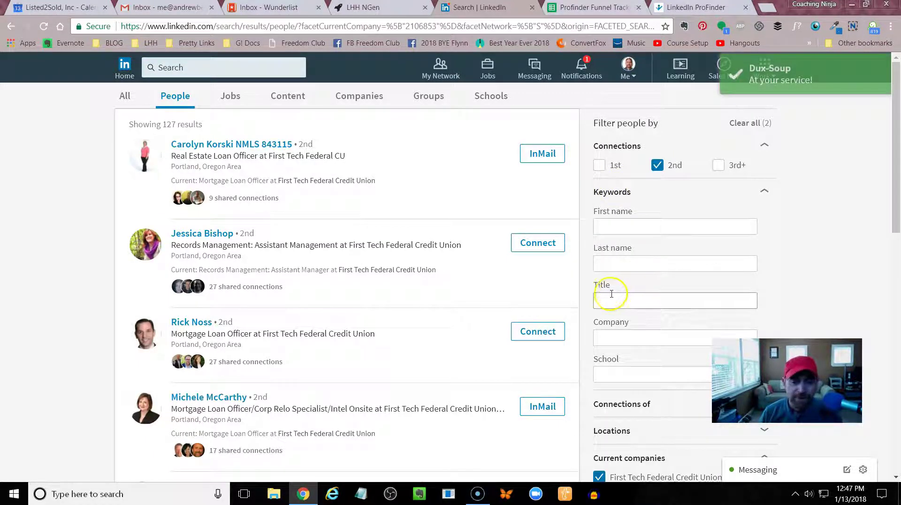
{"action": "type", "text": "mark"}
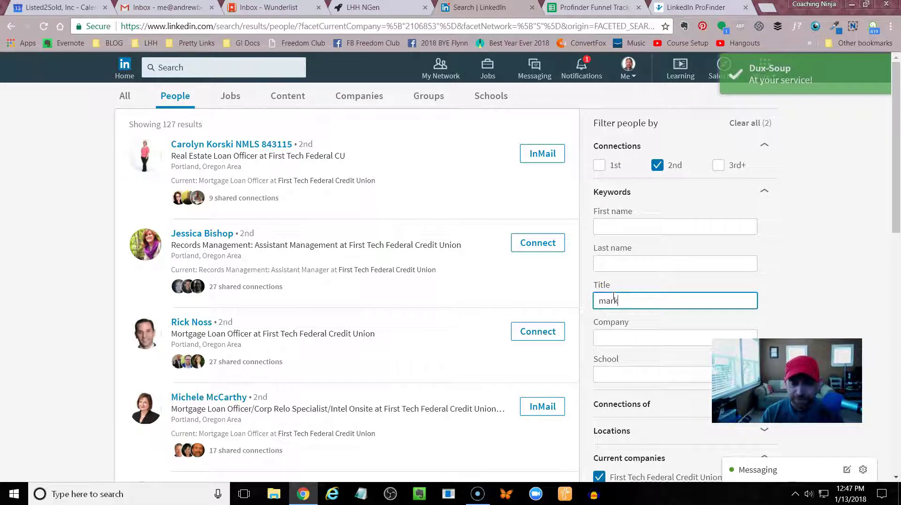
{"action": "type", "text": "eting"}
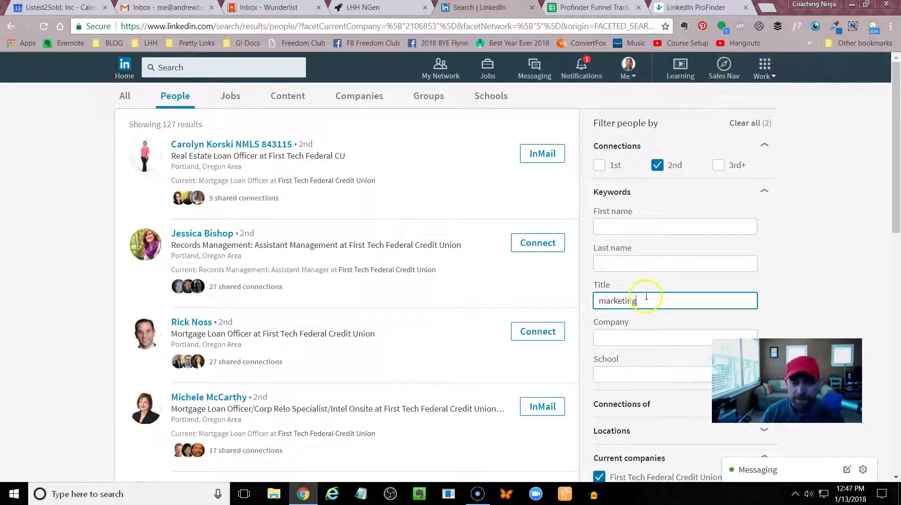
{"action": "key", "text": "ctrl+a"}
{"action": "key", "text": "BackSpace"}
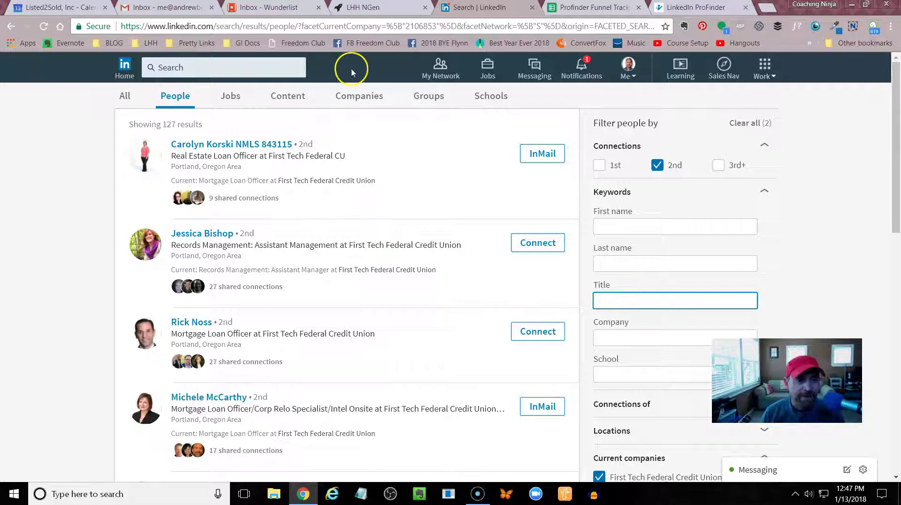
Step: Run a 'marketing' keyword search, leaving 56 results, and collapse the Keywords fields
{"action": "left_click", "coordinate": [241, 67]}
{"action": "key", "text": "BackSpace"}
{"action": "type", "text": "k"}
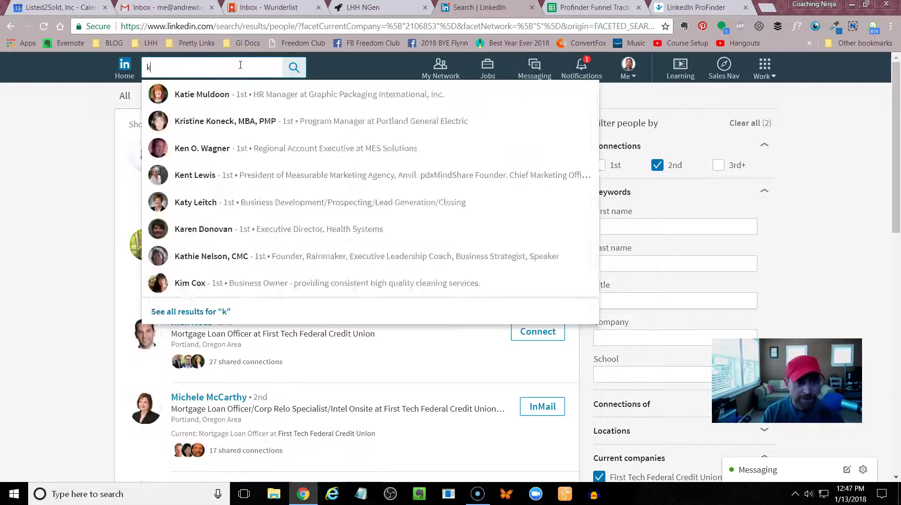
{"action": "key", "text": "BackSpace"}
{"action": "type", "text": "marketin"}
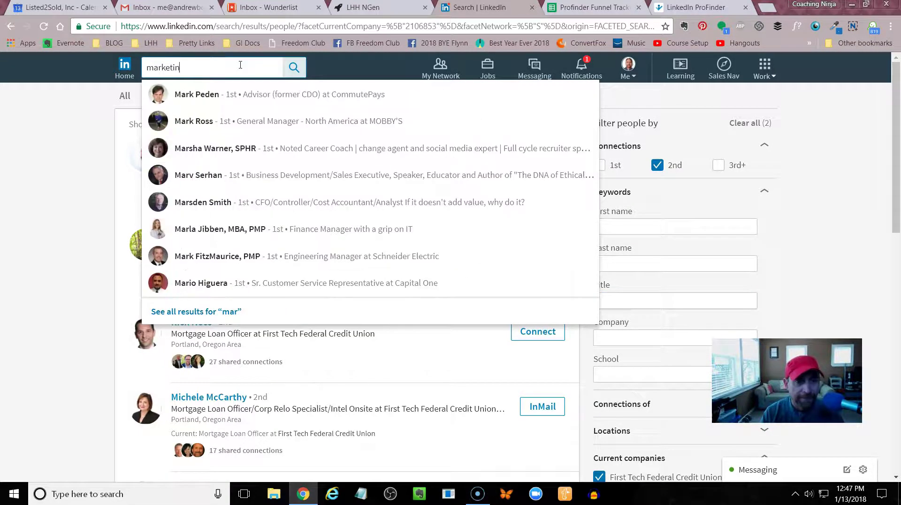
{"action": "type", "text": "g"}
{"action": "key", "text": "Return"}
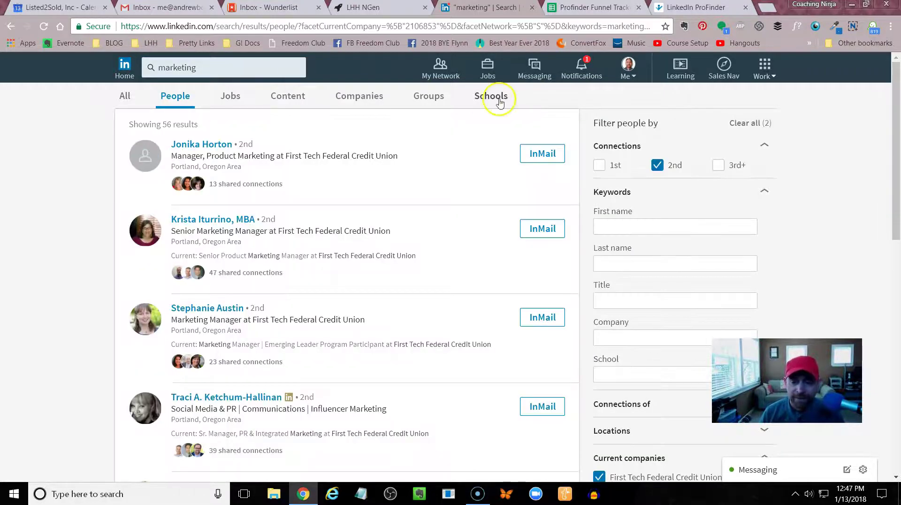
{"action": "scroll", "coordinate": [627, 395], "scroll_direction": "down", "scroll_amount": 1}
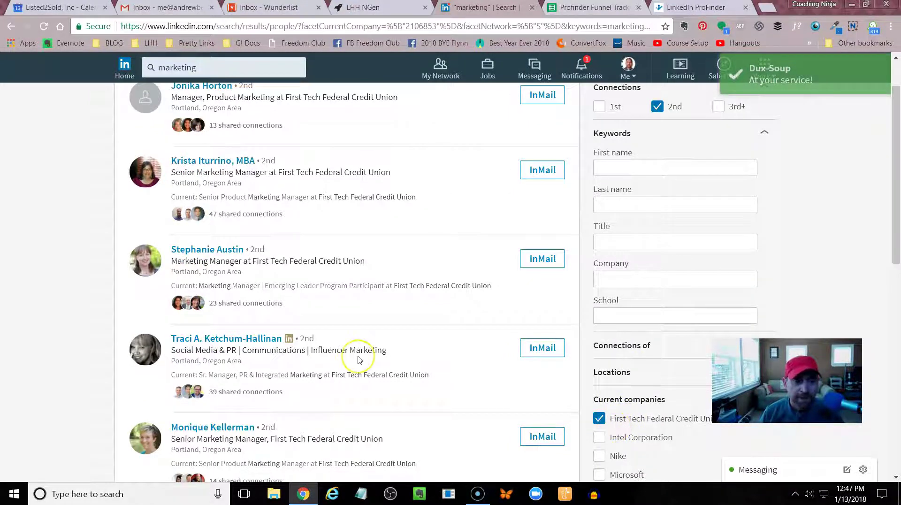
{"action": "scroll", "coordinate": [358, 355], "scroll_direction": "up", "scroll_amount": 1}
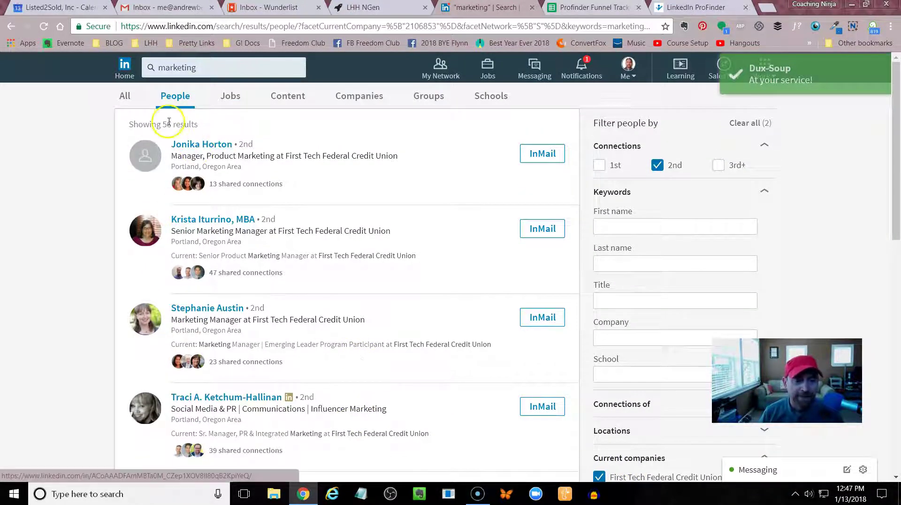
{"action": "left_click", "coordinate": [764, 190]}
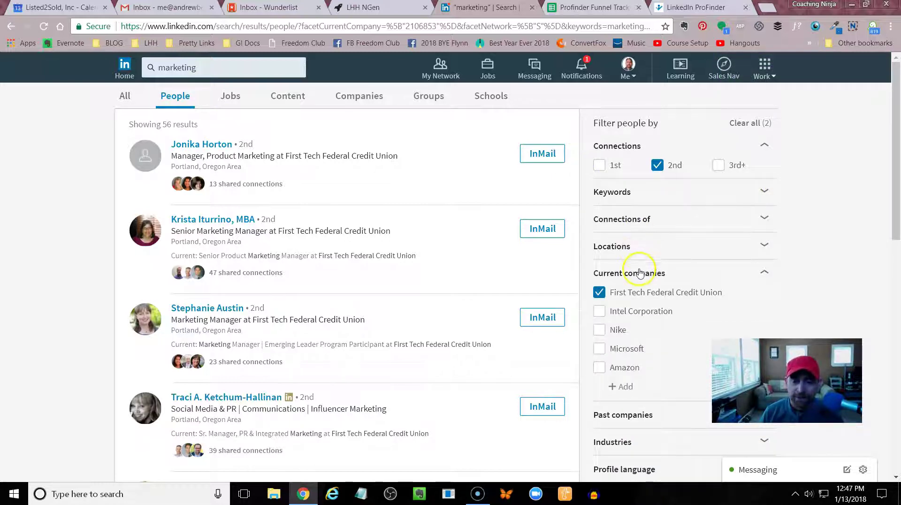
Step: Add one contact, found by surname, to the Connections of filter, leaving no results
{"action": "left_click", "coordinate": [636, 221]}
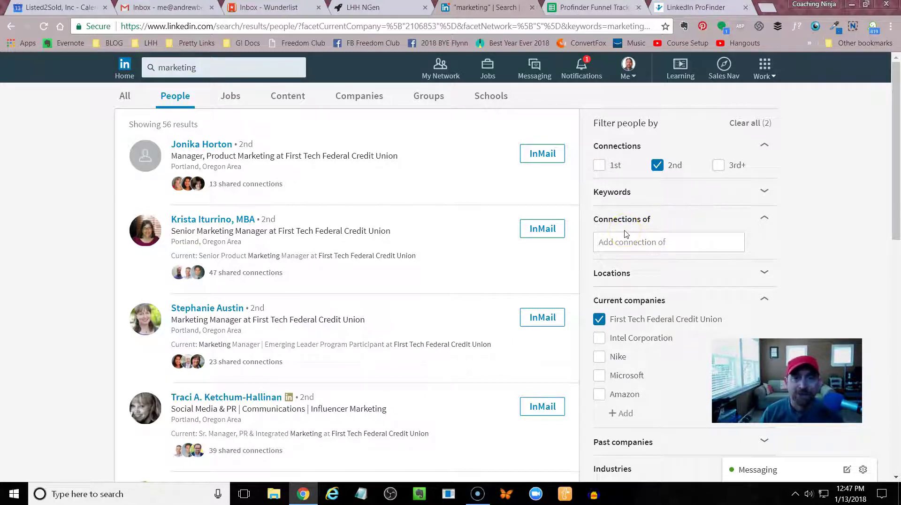
{"action": "left_click", "coordinate": [626, 242]}
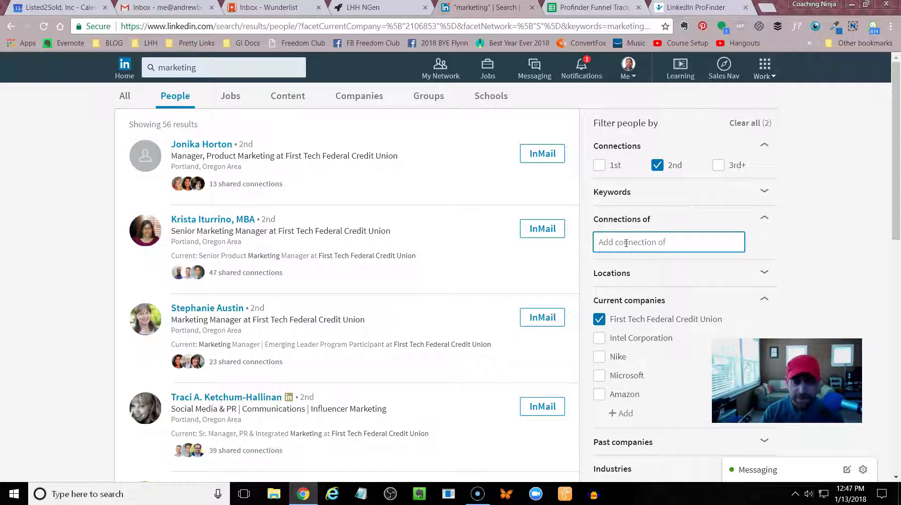
{"action": "type", "text": "pickard"}
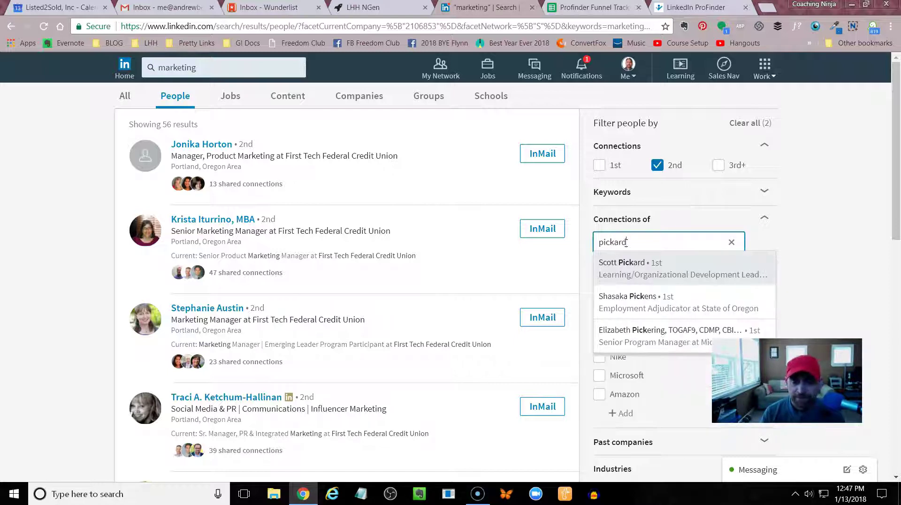
{"action": "left_click", "coordinate": [631, 264]}
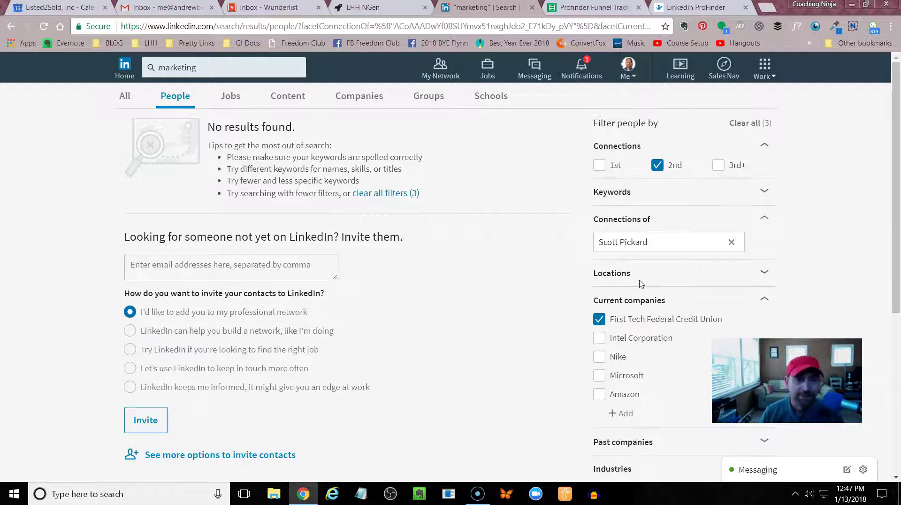
{"action": "left_click", "coordinate": [556, 238]}
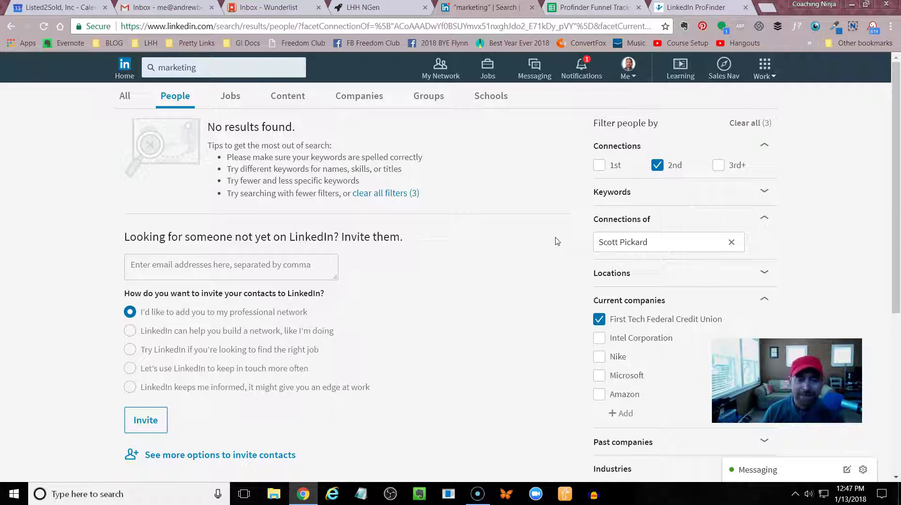
Step: Replace the search keyword 'marketing' with 'management', narrowing results to three people
{"action": "left_click", "coordinate": [221, 69]}
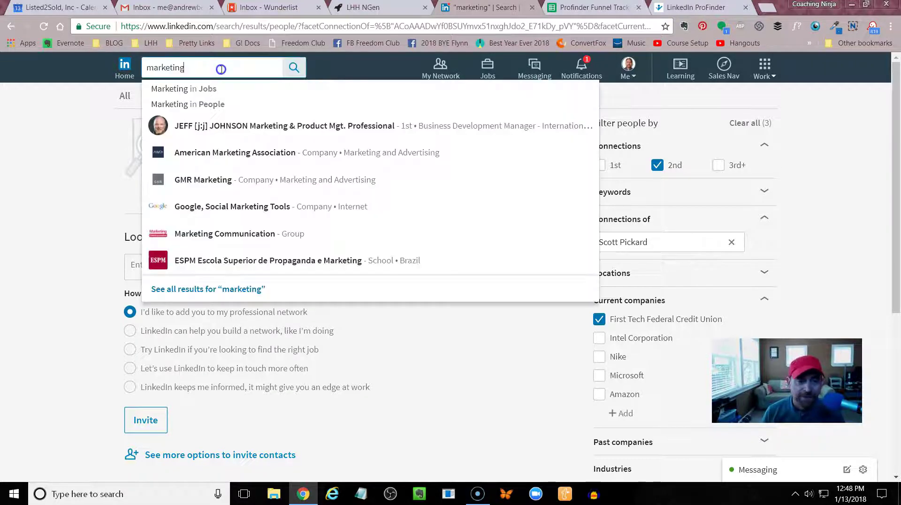
{"action": "left_click_drag", "start_coordinate": [221, 69], "coordinate": [117, 67]}
{"action": "key", "text": "BackSpace"}
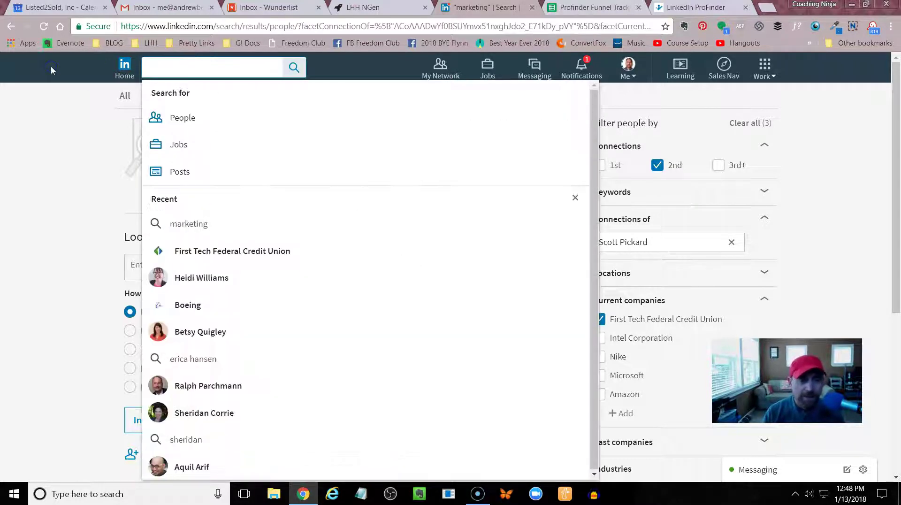
{"action": "type", "text": "management"}
{"action": "key", "text": "Return"}
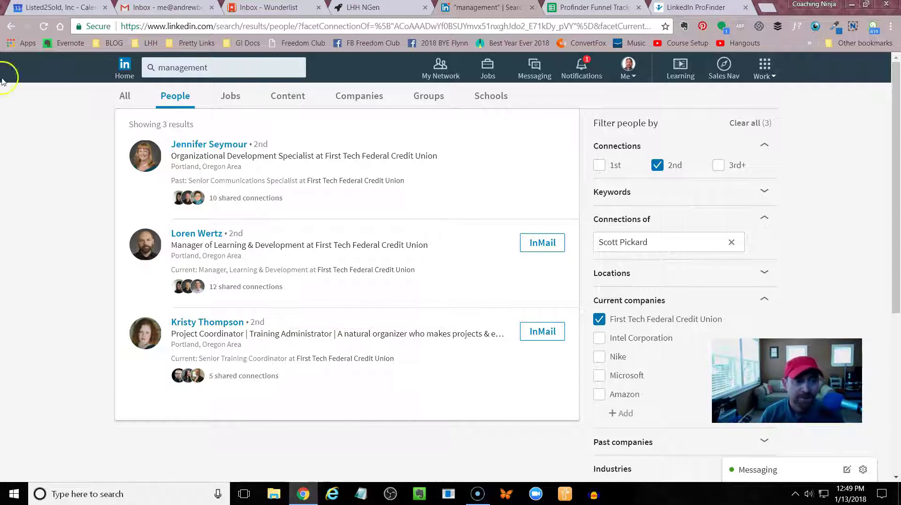
Step: Go back to the First Tech company page and list all 1,013 employees again
{"action": "right_click", "coordinate": [12, 22]}
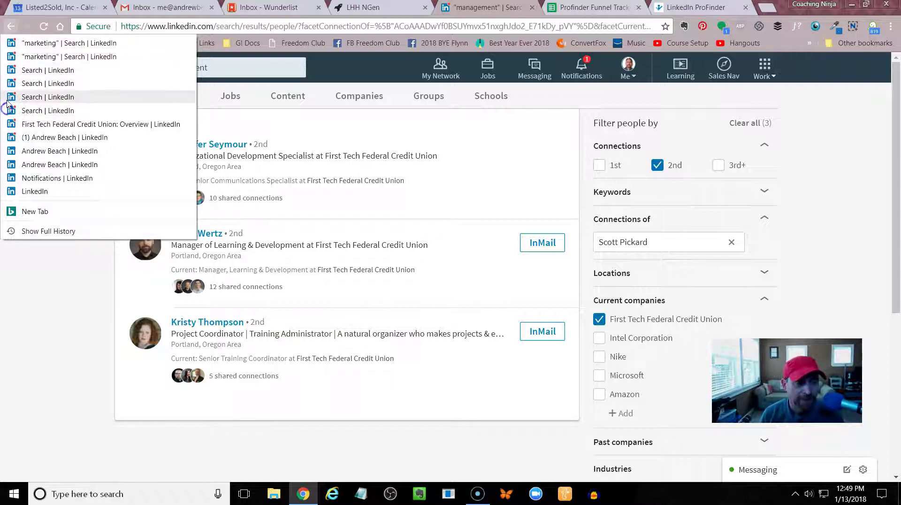
{"action": "left_click", "coordinate": [11, 123]}
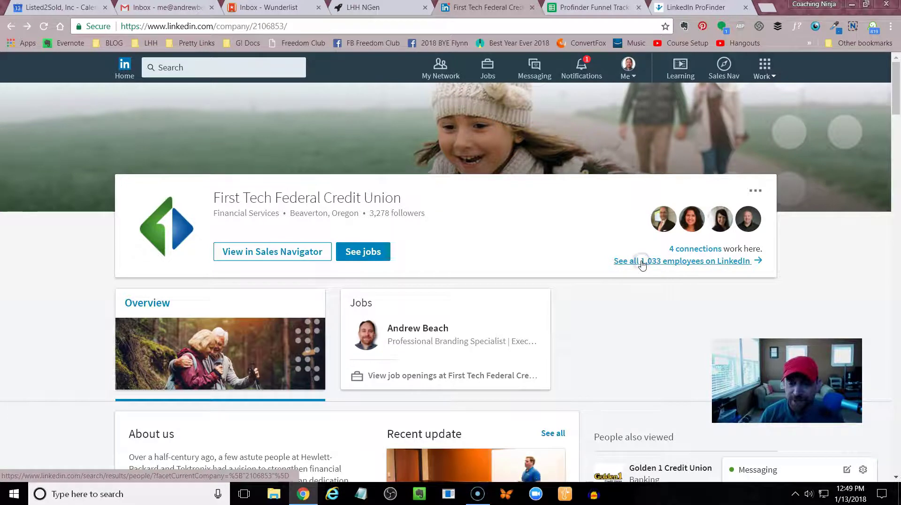
{"action": "left_click", "coordinate": [639, 261]}
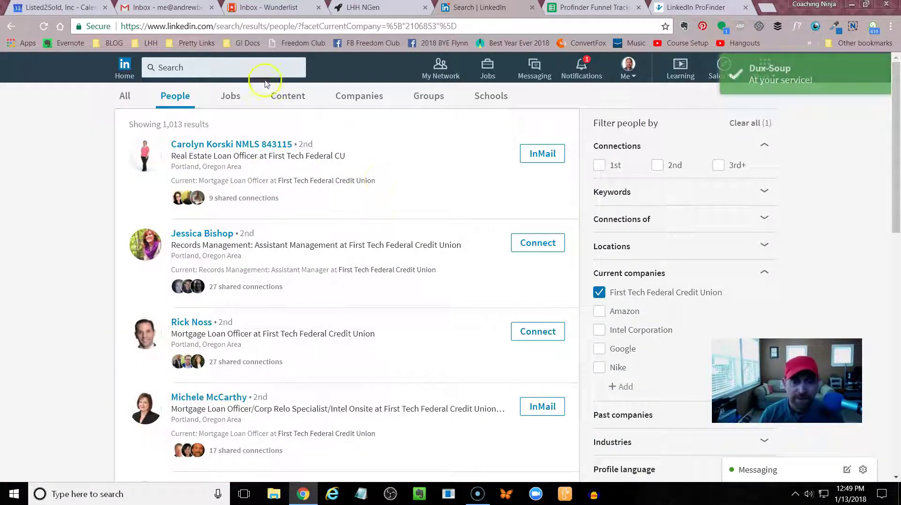
Step: Filter employees to 2nd-degree connections and view the 47 connections shared with one employee
{"action": "left_click", "coordinate": [655, 163]}
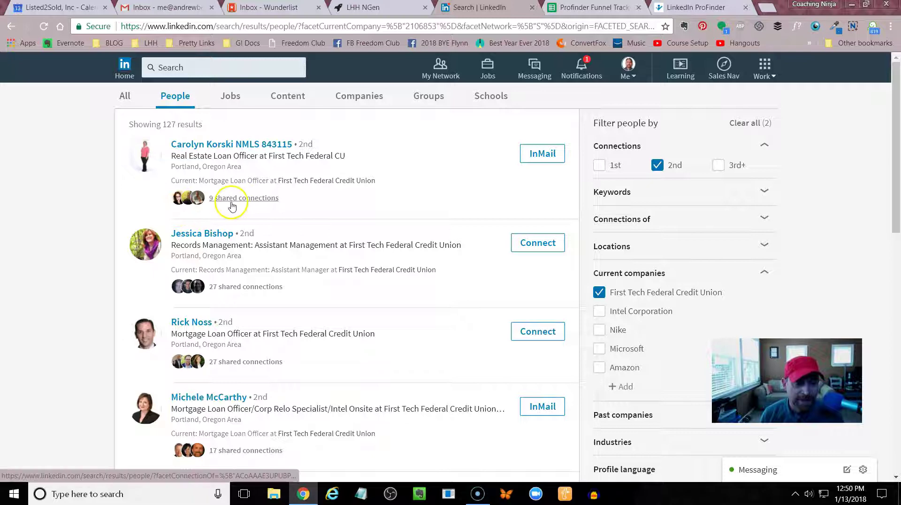
{"action": "scroll", "coordinate": [240, 368], "scroll_direction": "down", "scroll_amount": 3}
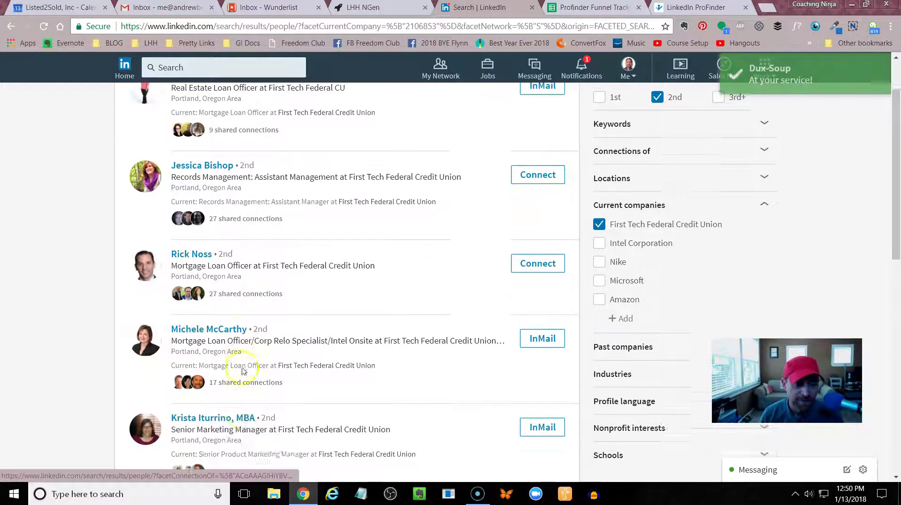
{"action": "scroll", "coordinate": [233, 338], "scroll_direction": "down", "scroll_amount": 9}
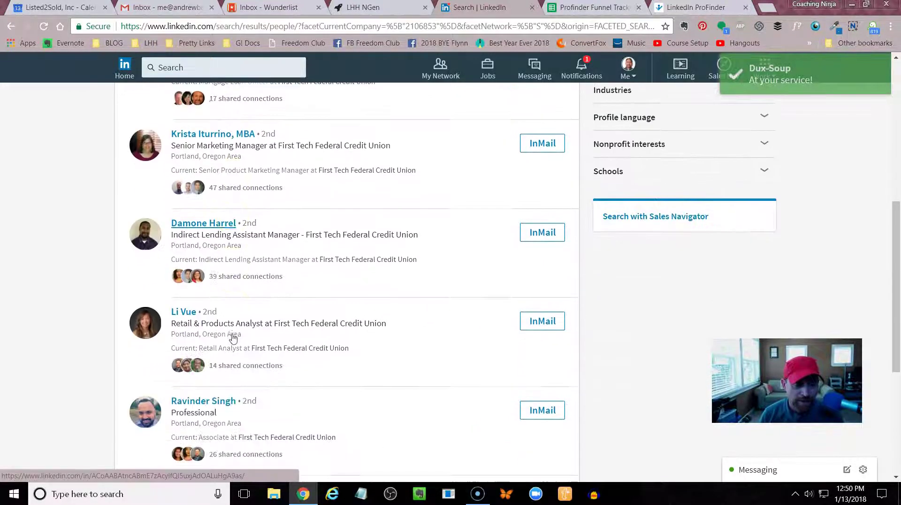
{"action": "scroll", "coordinate": [233, 334], "scroll_direction": "down", "scroll_amount": 2}
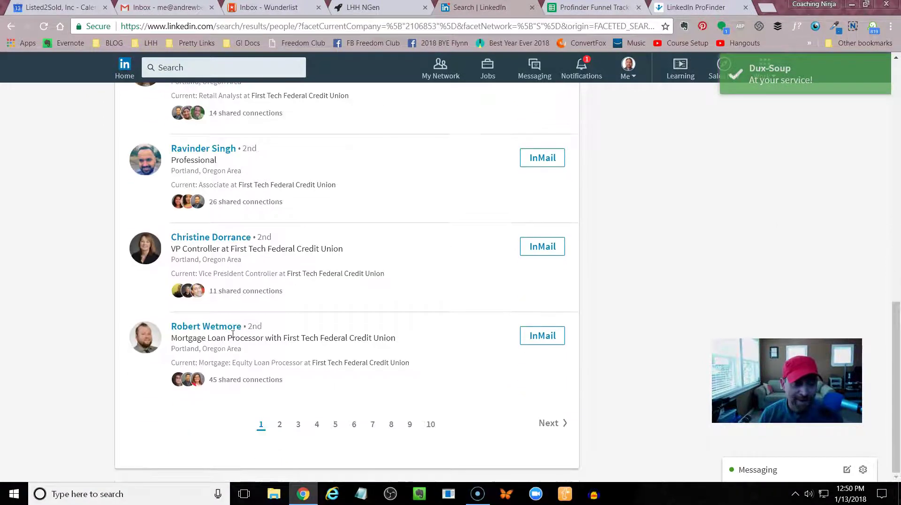
{"action": "scroll", "coordinate": [233, 334], "scroll_direction": "up", "scroll_amount": 8}
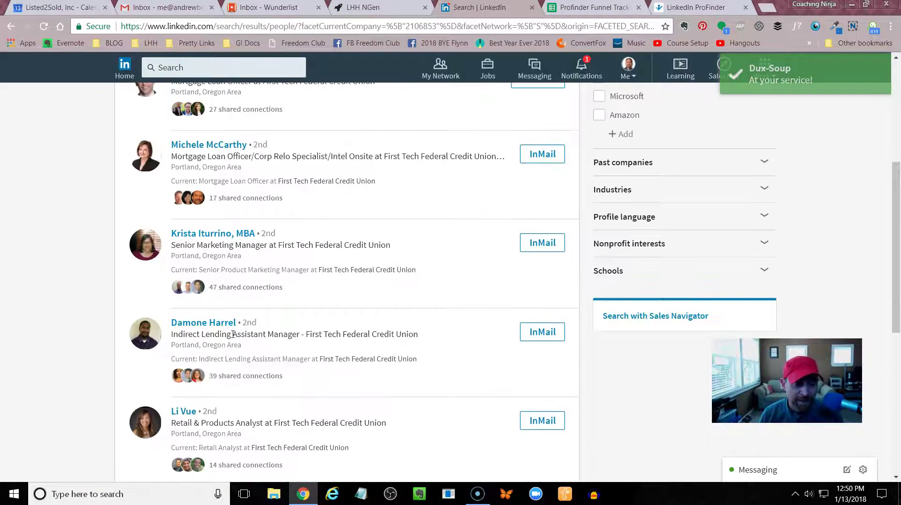
{"action": "left_click", "coordinate": [235, 287]}
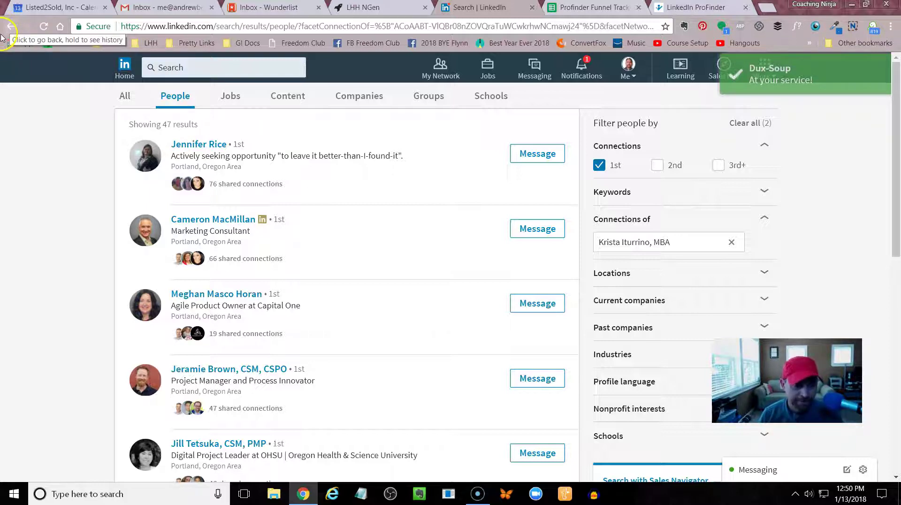
Step: Remove the chosen contact's chip from the Connections of field
{"action": "left_click", "coordinate": [45, 272]}
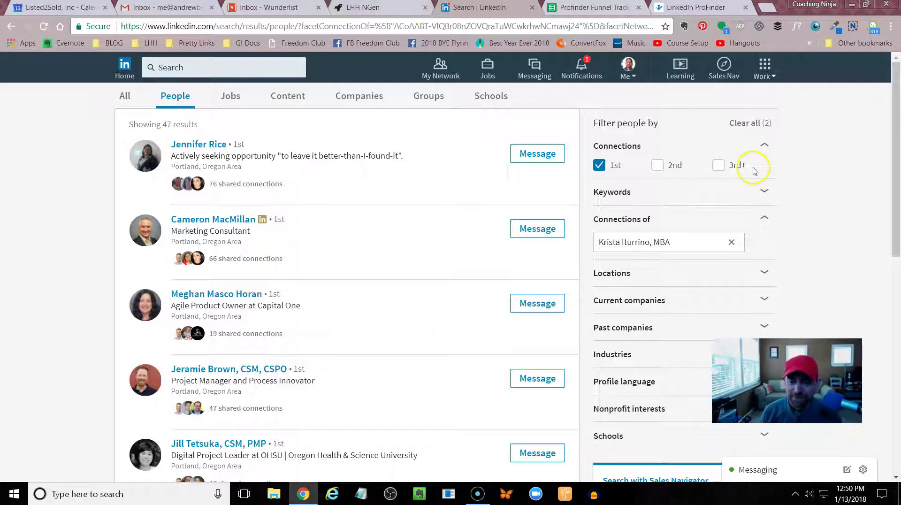
{"action": "left_click", "coordinate": [7, 27]}
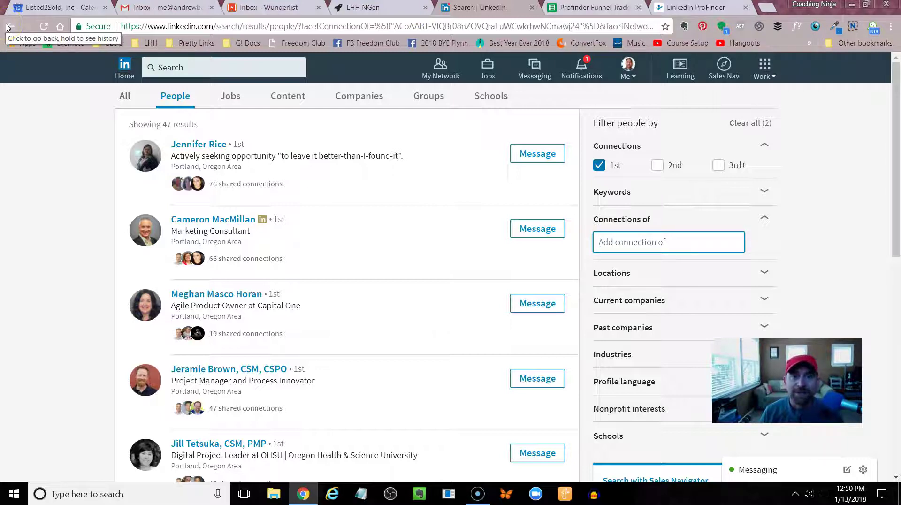